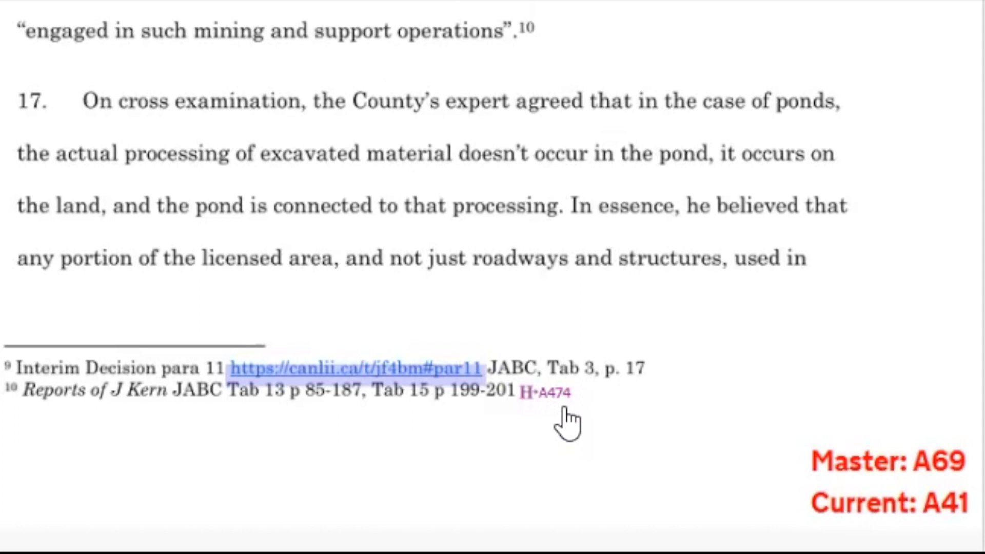
Step: Follow the A474 hyperlink in footnote 10, check the linked Tab 15 expert report page, and close it
mouse_move(567, 423)
left_click(549, 402)
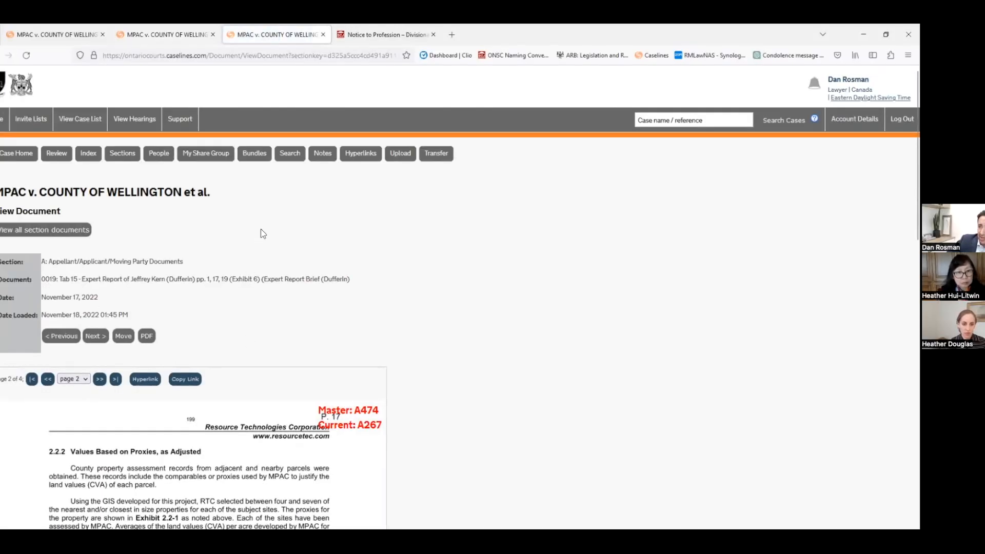
scroll(260, 229, "down", 5)
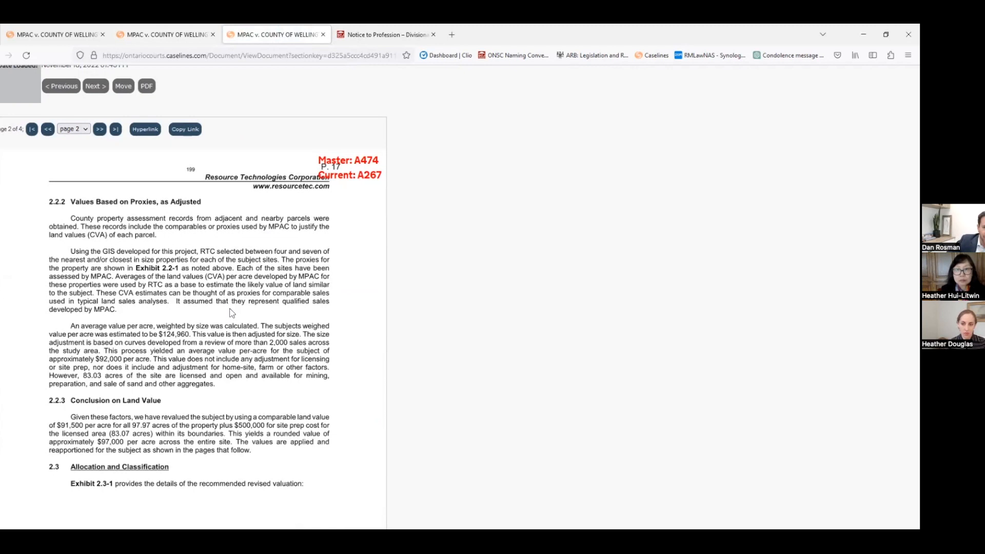
scroll(230, 314, "up", 2)
scroll(230, 314, "up", 3)
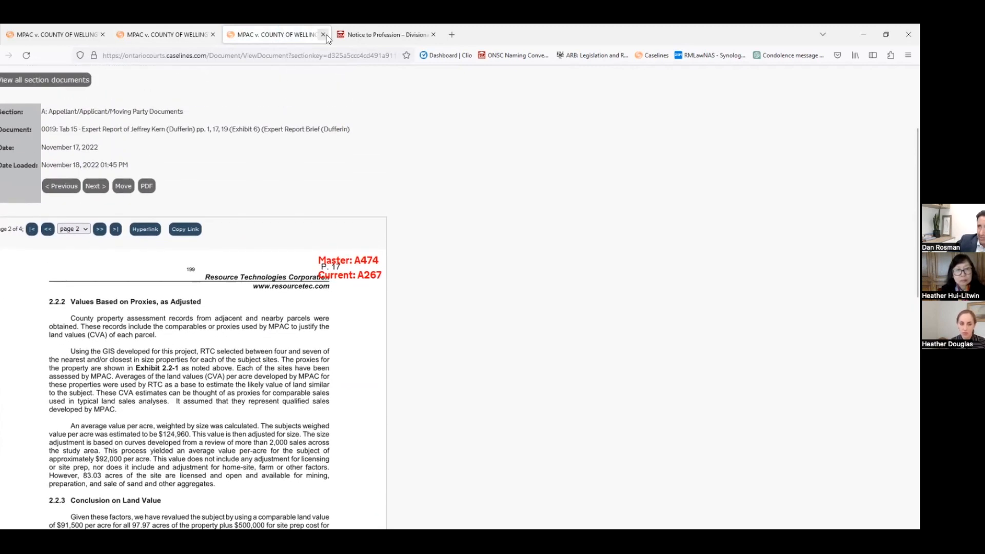
left_click(324, 35)
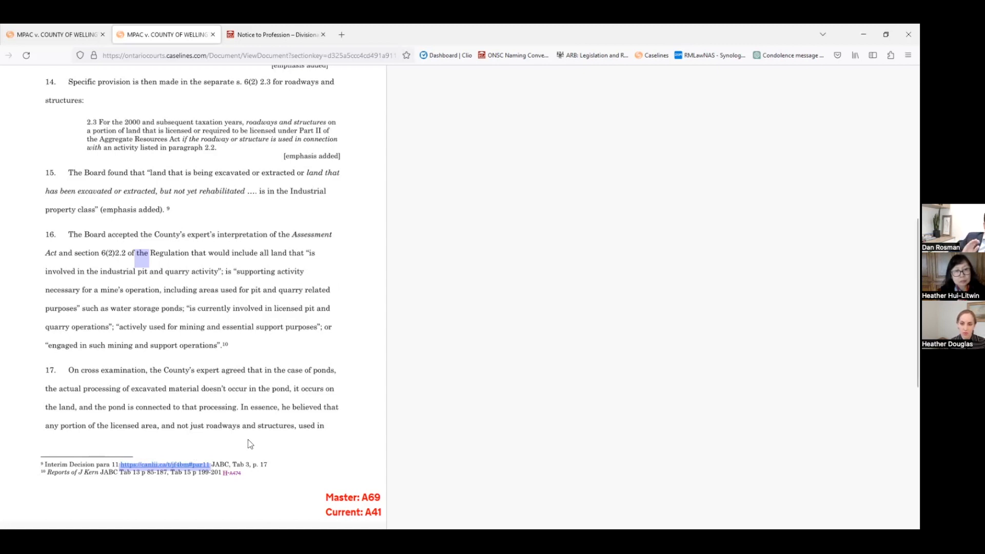
Step: Open hyperlink editing for page 8 of the joint factum and add a new hyperlink beside footnote 9
scroll(334, 274, "up", 3)
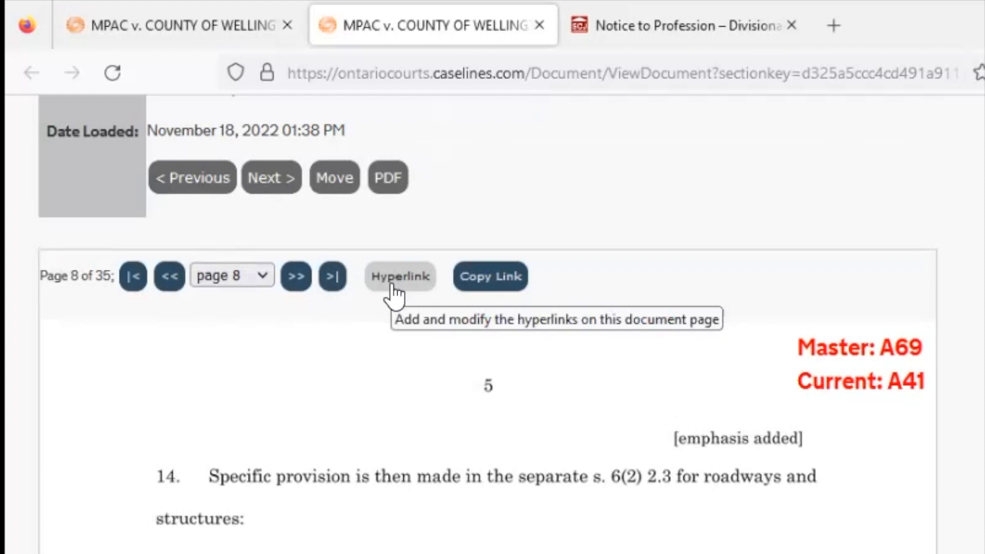
left_click(409, 281)
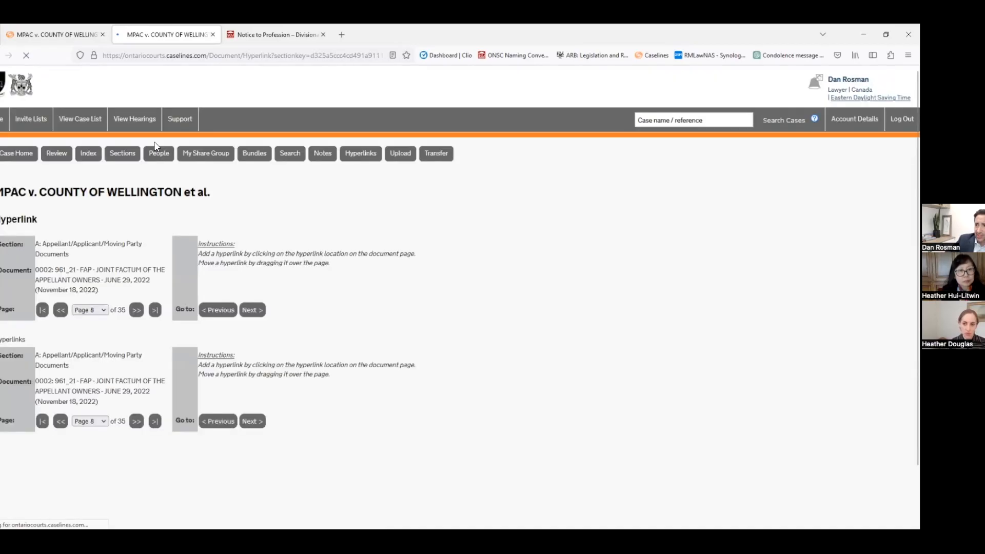
scroll(426, 309, "down", 3)
scroll(229, 227, "down", 15)
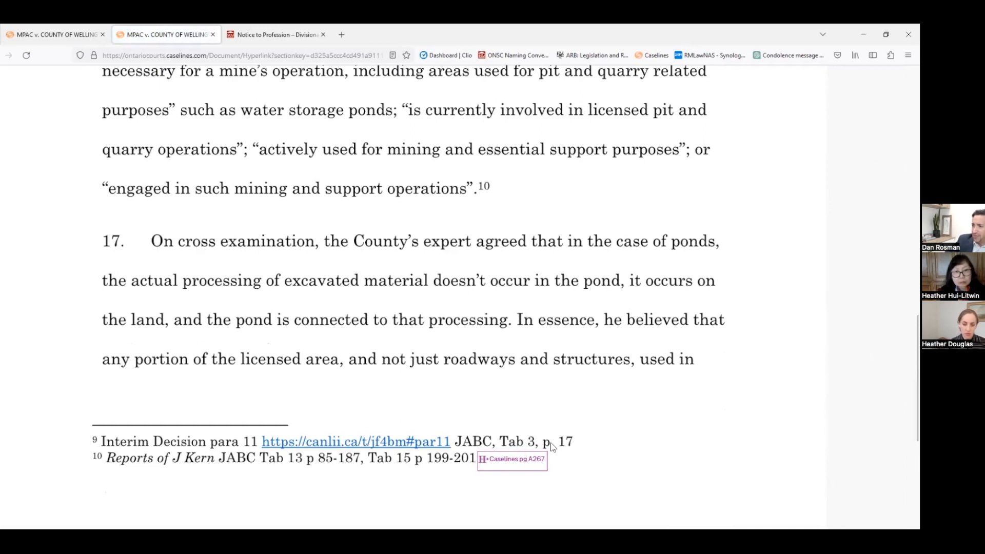
double_click(609, 441)
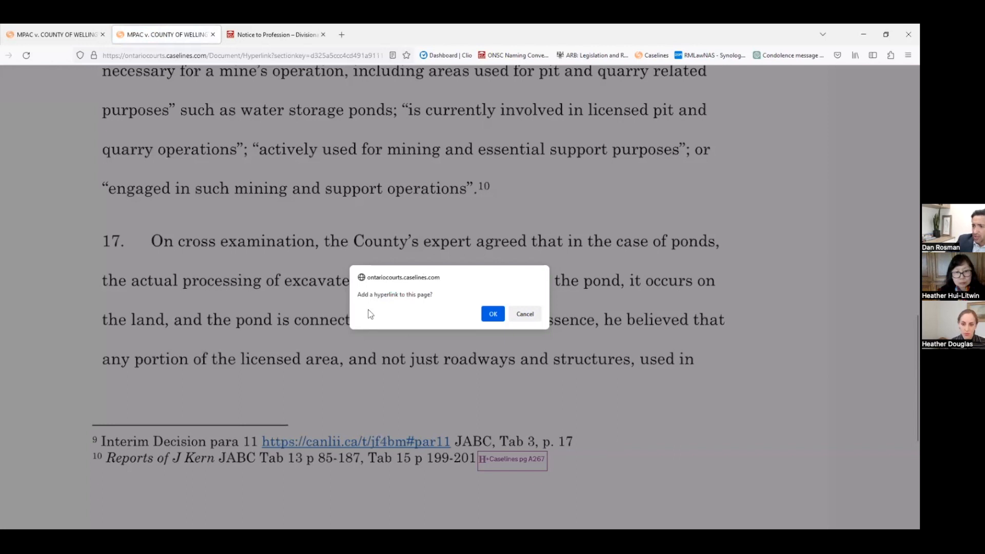
left_click(488, 312)
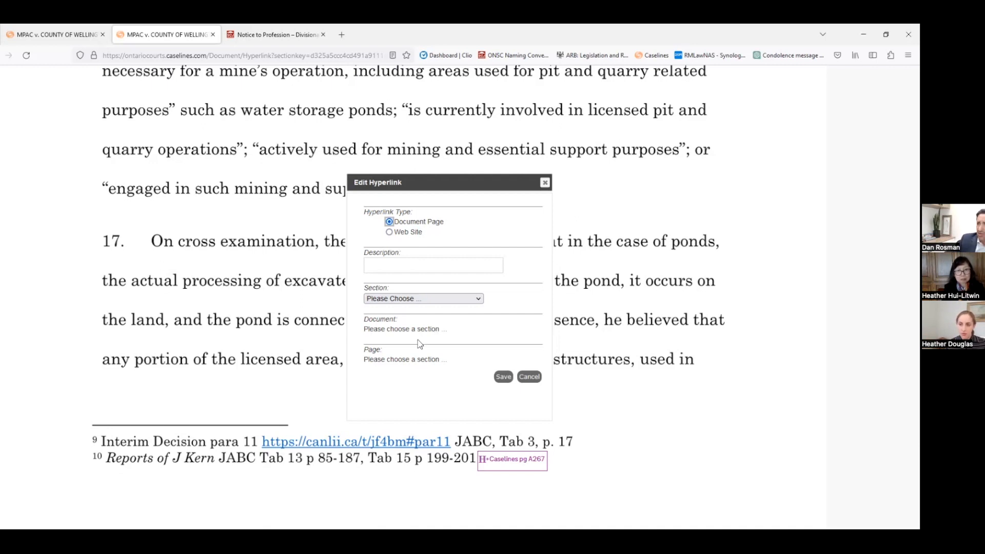
Step: Target the new hyperlink at section A: Appellant/Applicant/Moving Party Documents, document 0007: Tab 3 - Interim Decision
left_click(403, 299)
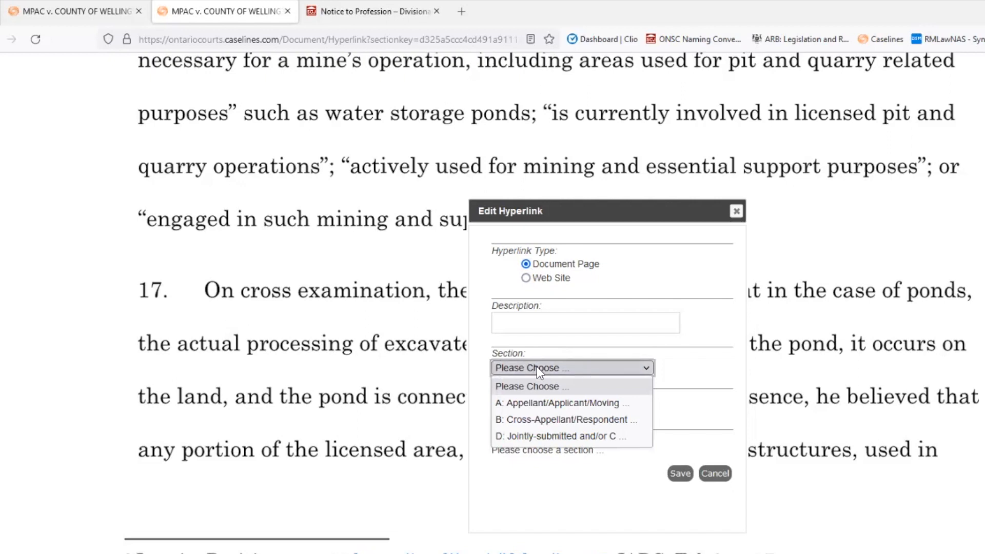
left_click(544, 402)
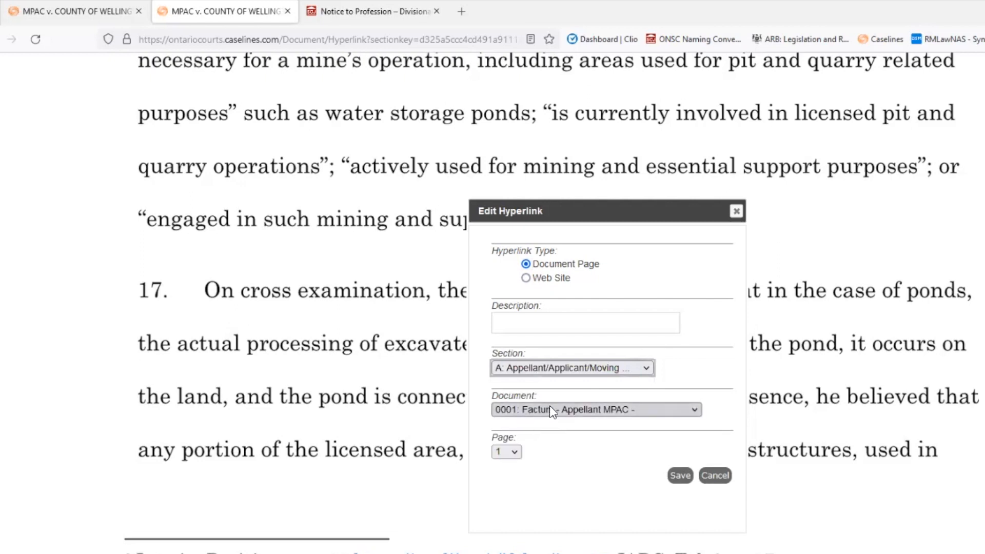
left_click(549, 409)
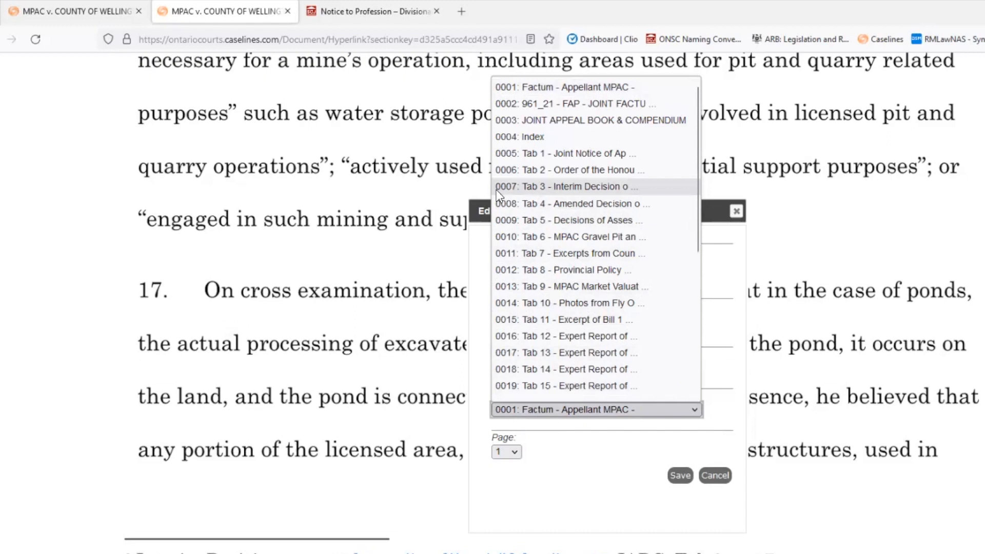
left_click(536, 187)
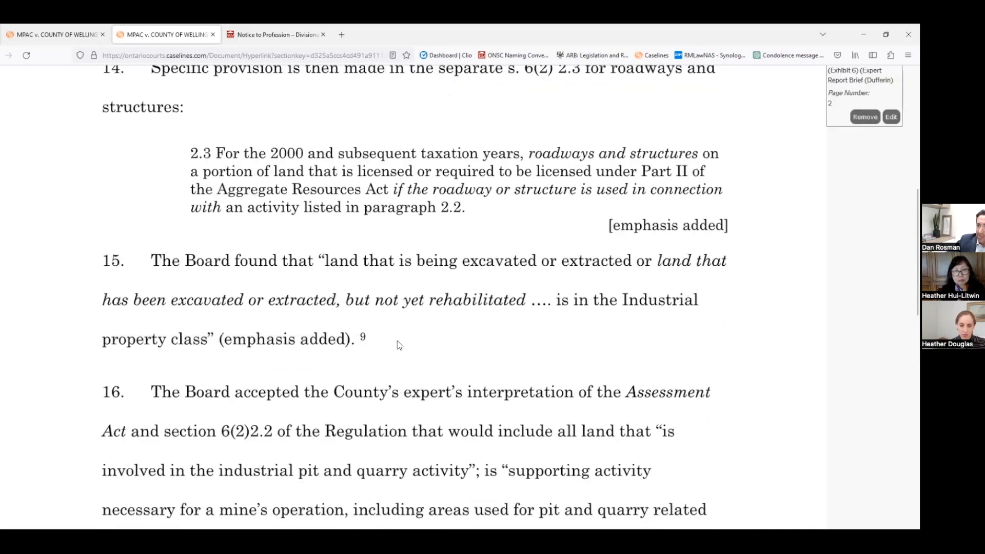
Step: Open the case index separately and view document 0007, the Tab 3 Interim Decision of the Assessment Review Board
scroll(398, 345, "up", 8)
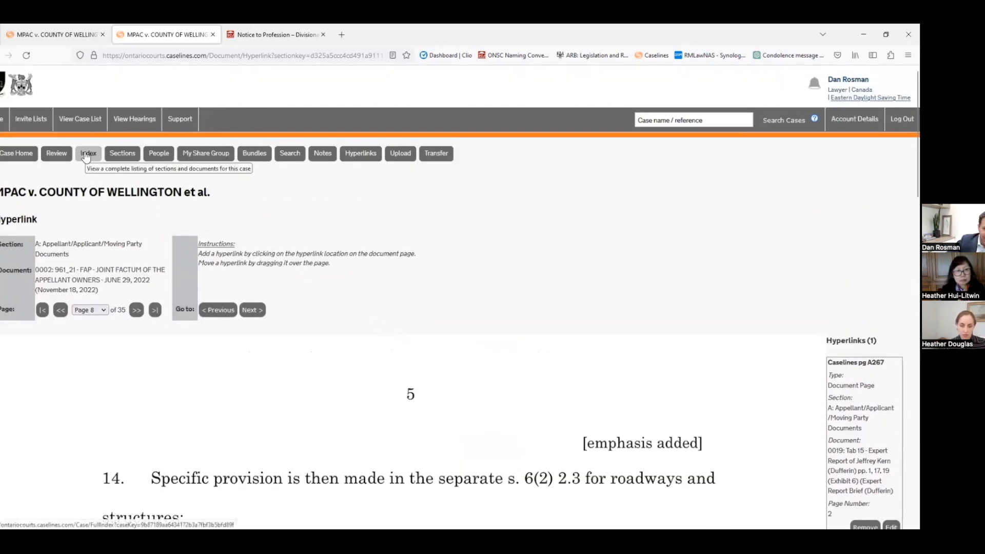
right_click(85, 156)
left_click(105, 164)
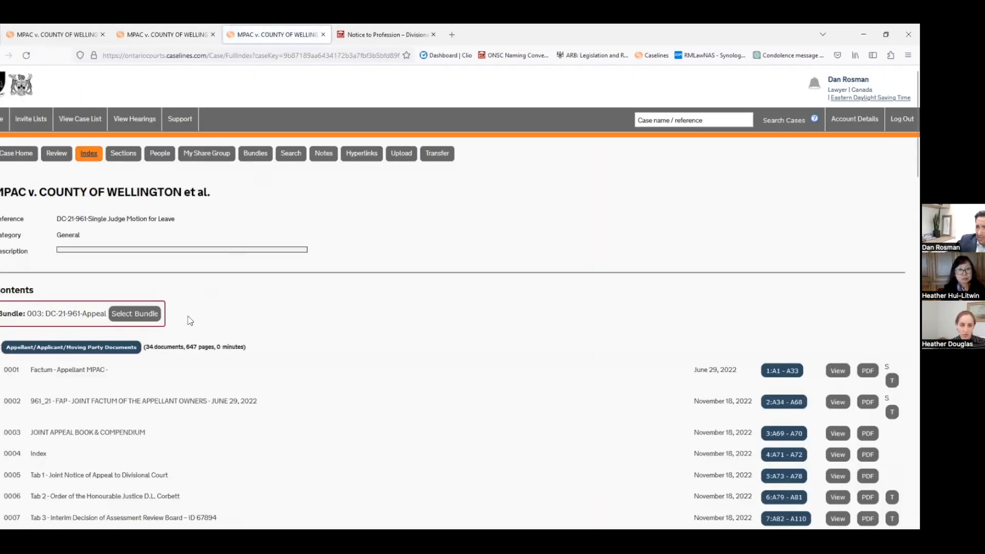
scroll(190, 320, "down", 3)
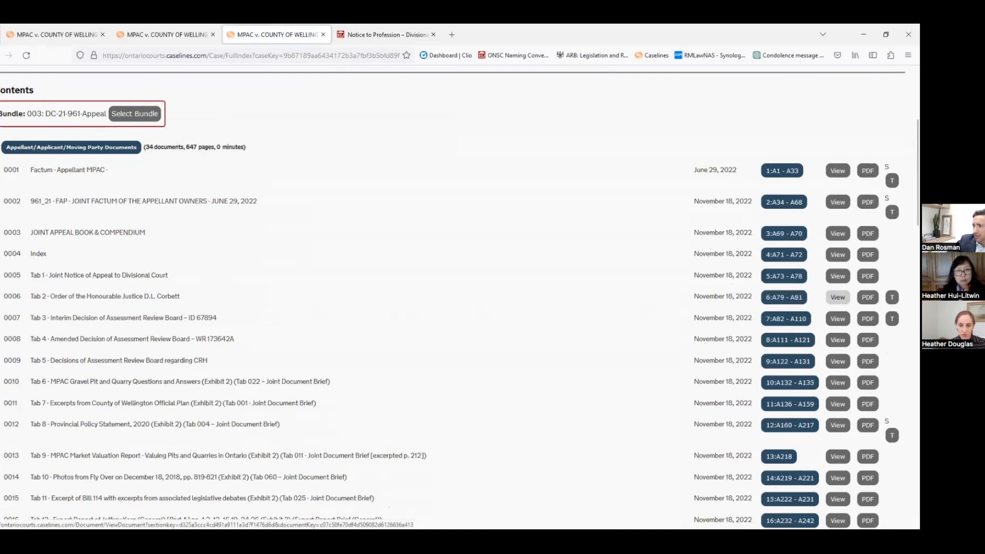
left_click(837, 318)
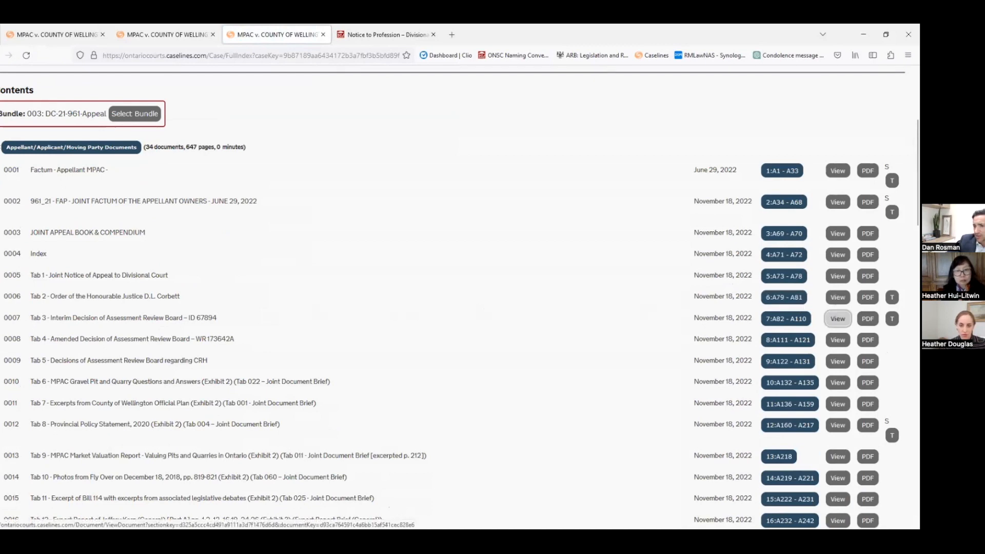
scroll(479, 297, "down", 2)
scroll(477, 298, "down", 5)
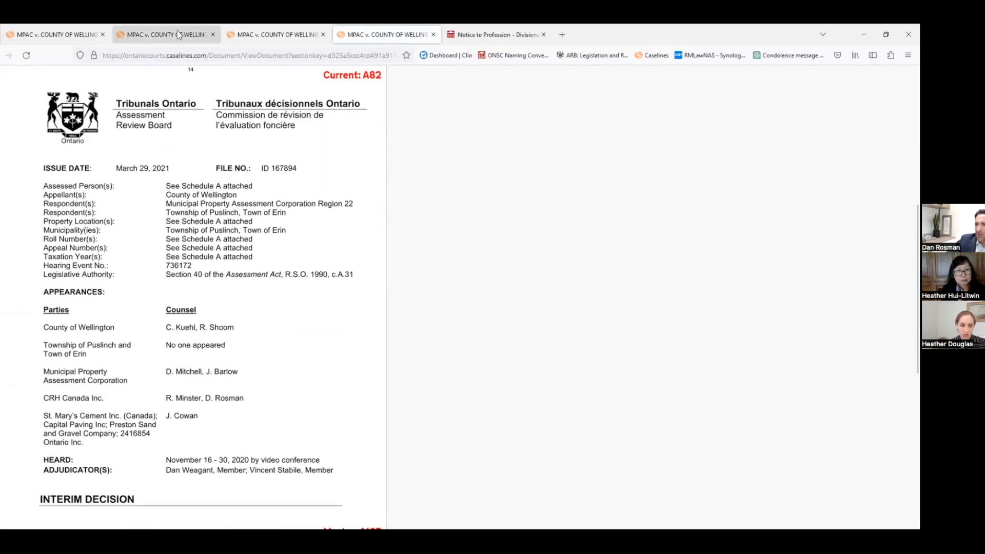
Step: Compare with the pending hyperlink settings and check page 17 of the Tab 3 Interim Decision for the cited passage
left_click(177, 34)
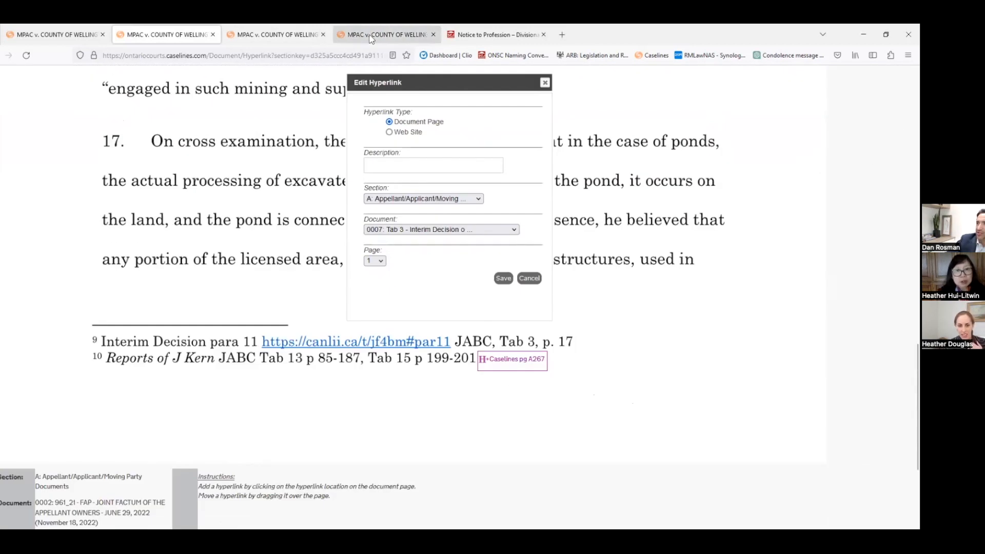
left_click(367, 36)
scroll(309, 260, "up", 2)
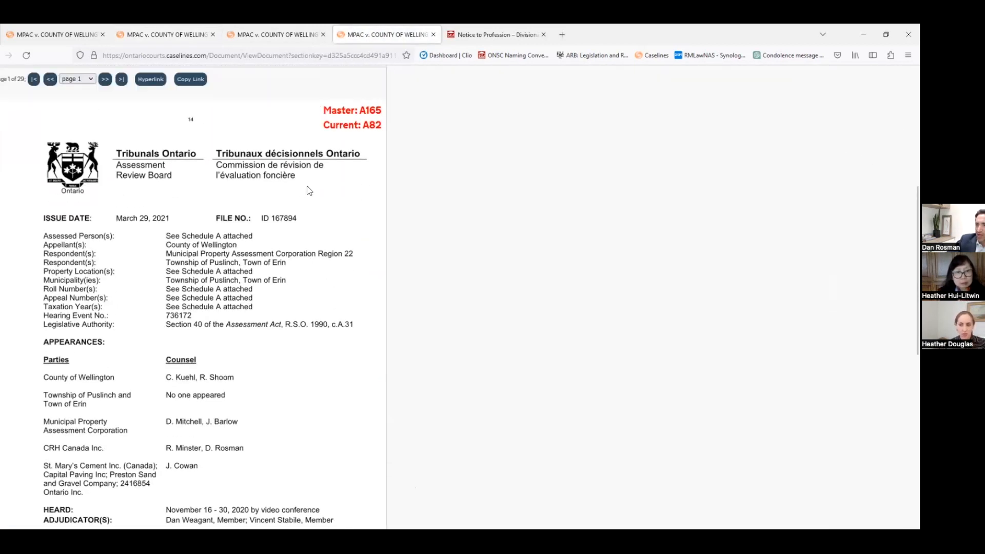
scroll(306, 186, "up", 2)
left_click(87, 130)
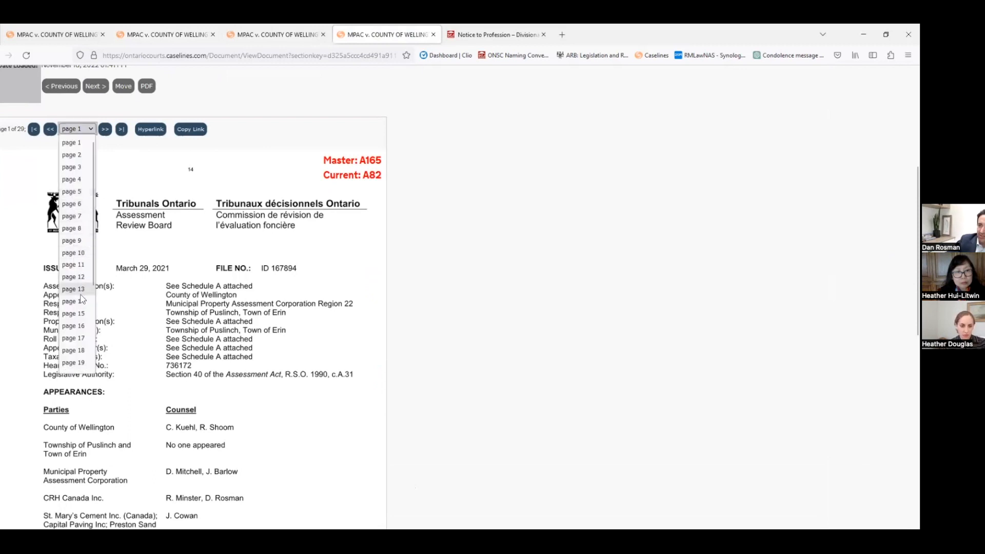
left_click(73, 338)
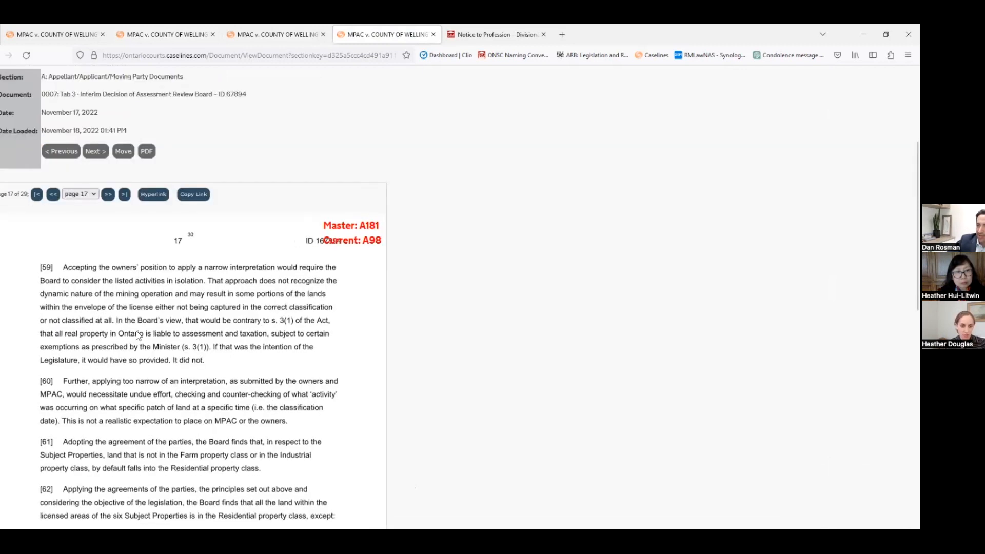
scroll(137, 335, "down", 4)
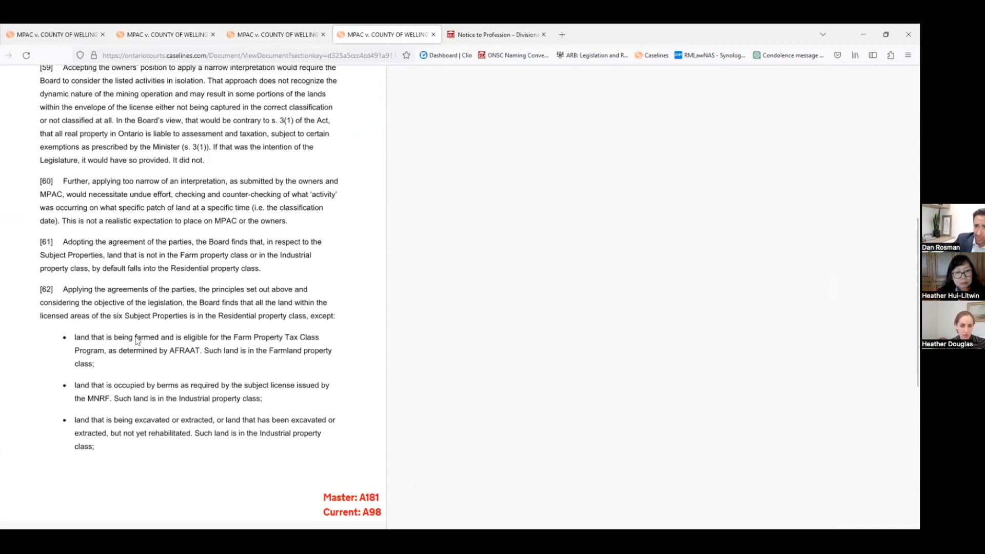
Step: Set the footnote 9 hyperlink's page to 17 and its description to "tab 3 page 17", and save it
left_click(176, 37)
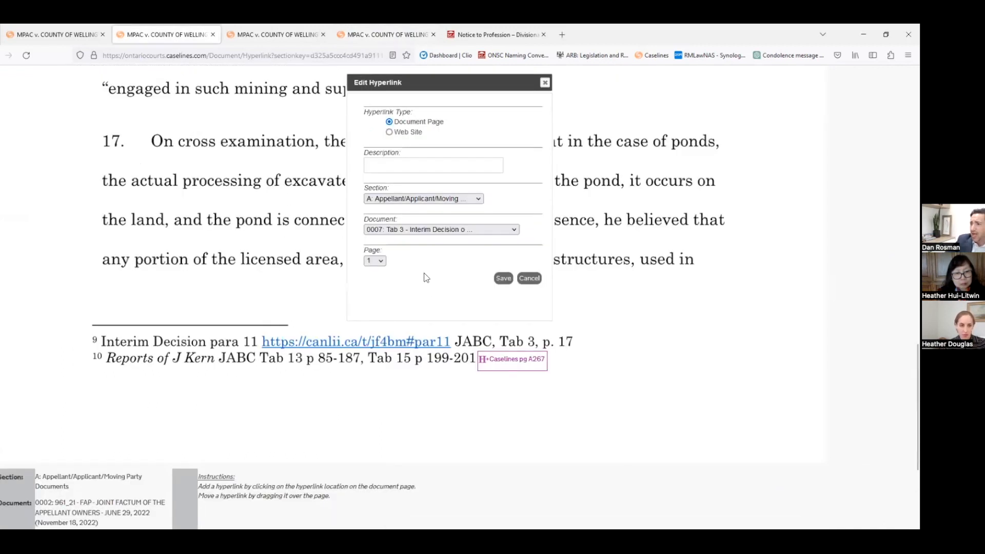
left_click(382, 260)
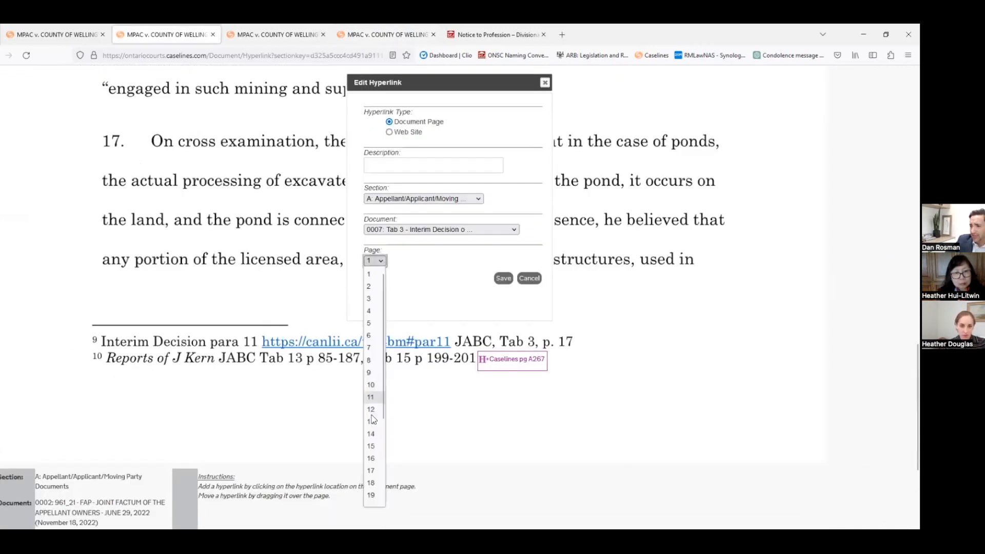
left_click(372, 471)
left_click(503, 281)
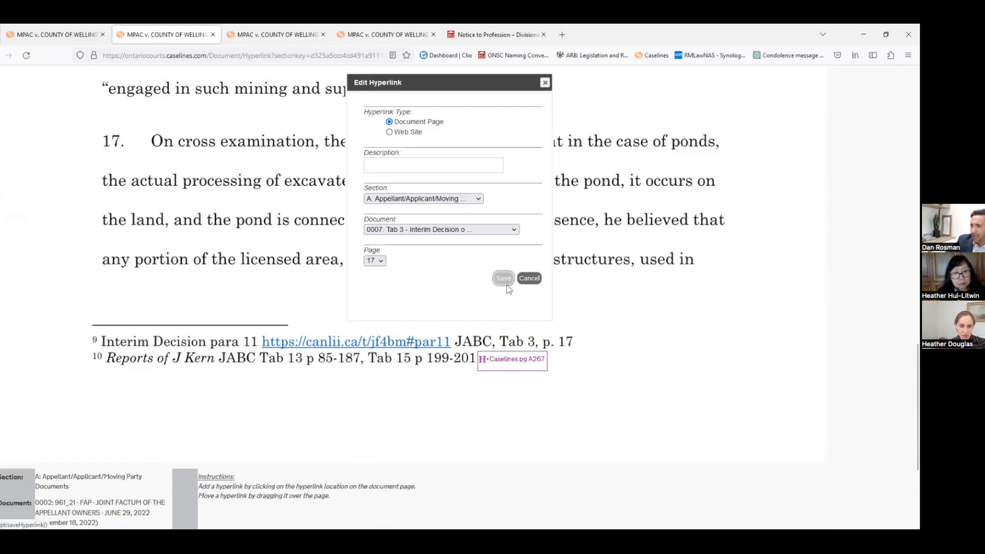
left_click(529, 314)
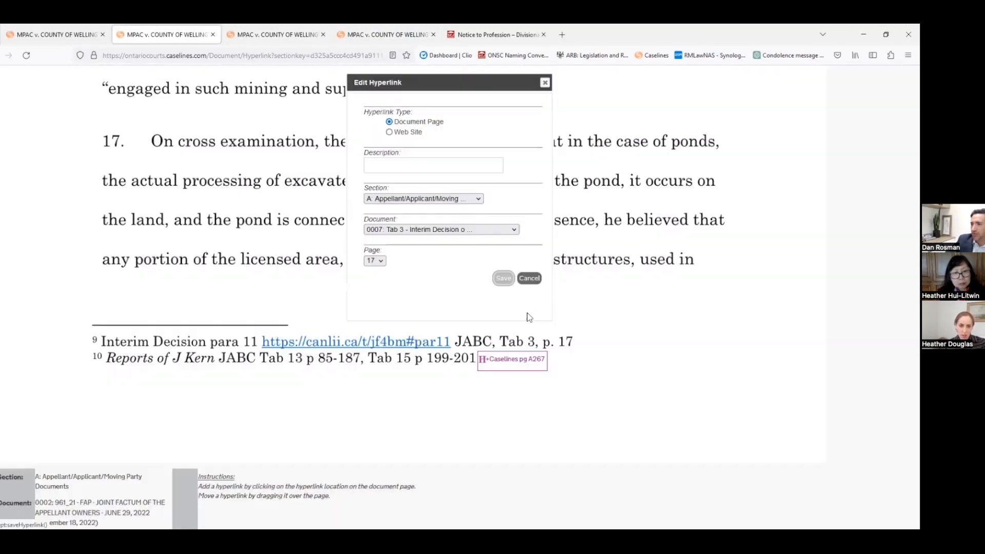
left_click(394, 167)
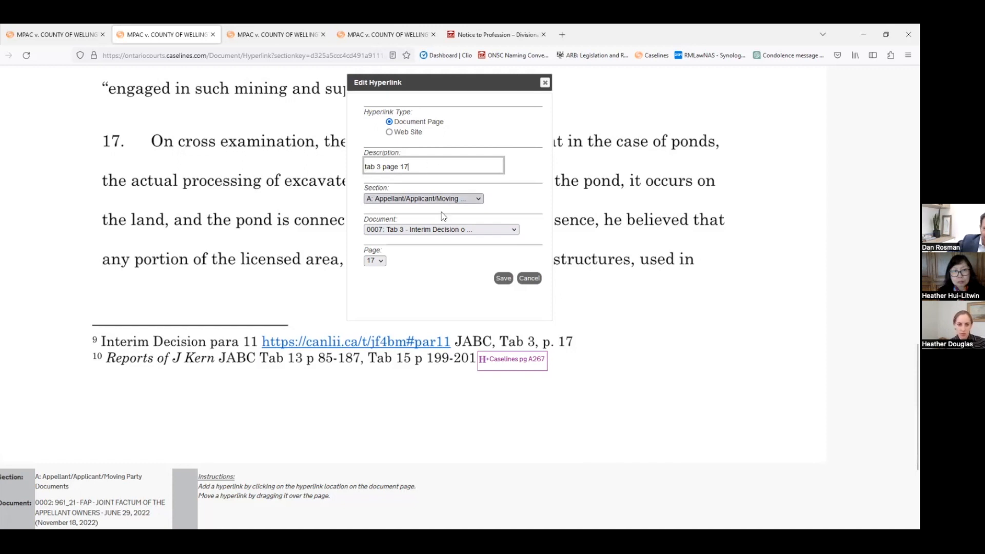
left_click(503, 279)
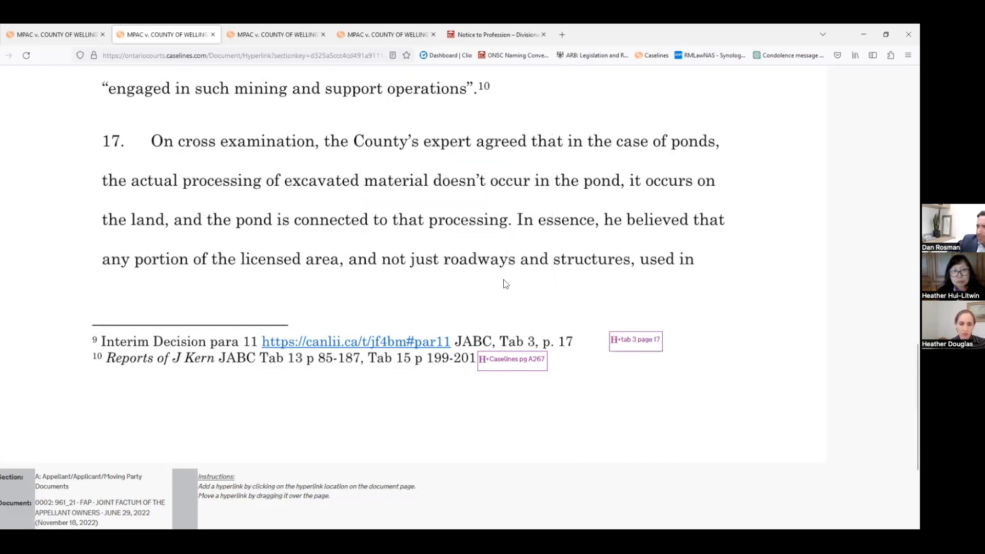
Step: Move the "tab 3 page 17" hyperlink directly against the end of the footnote 9 citation
left_click_drag(627, 343, 594, 347)
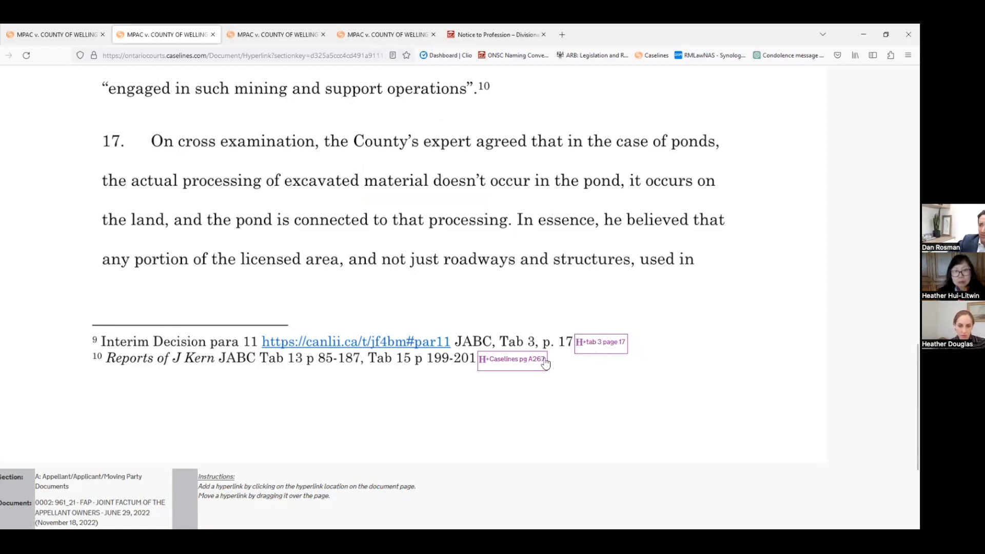
scroll(489, 377, "up", 10)
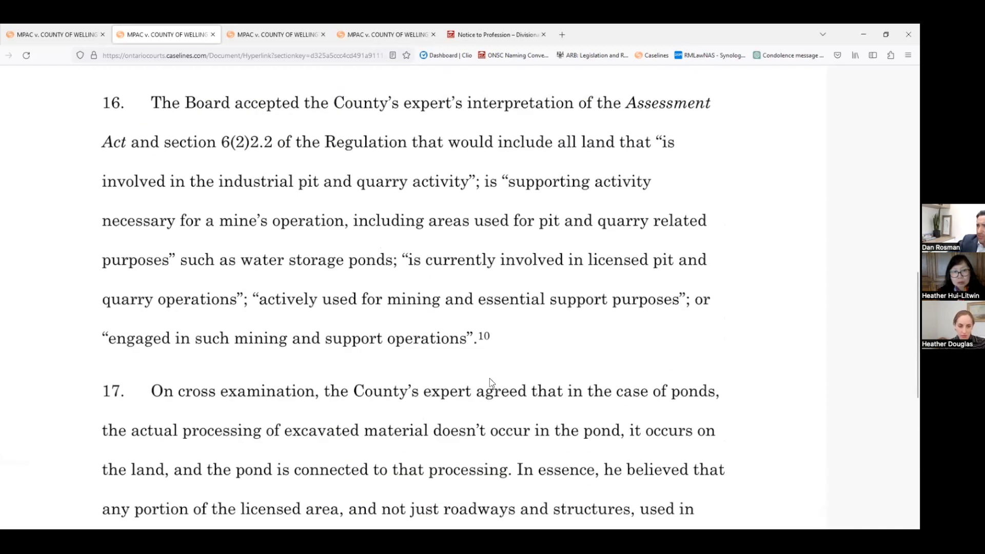
scroll(490, 382, "up", 3)
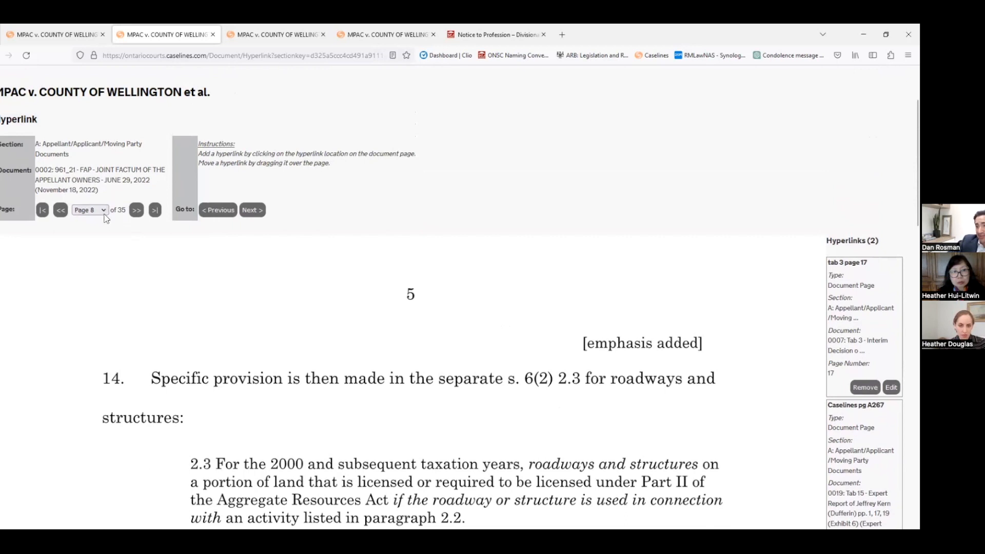
Step: Return to the case index and open the case bundle in Review mode
left_click(55, 35)
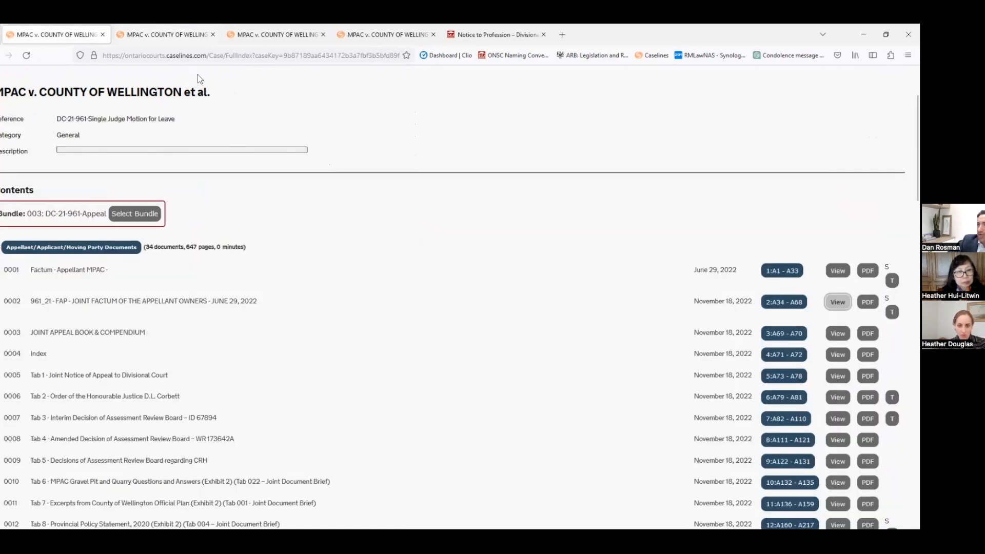
scroll(233, 145, "up", 3)
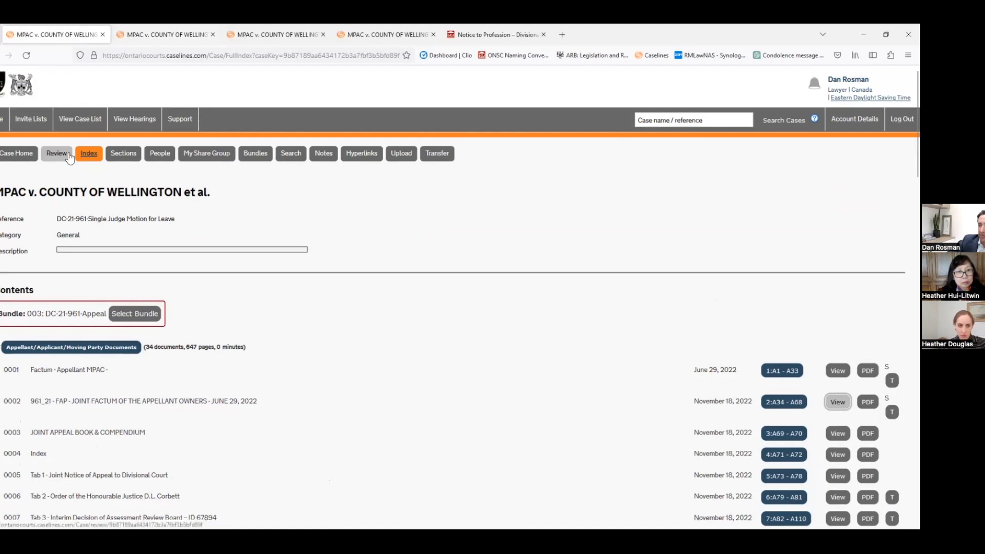
left_click(68, 156)
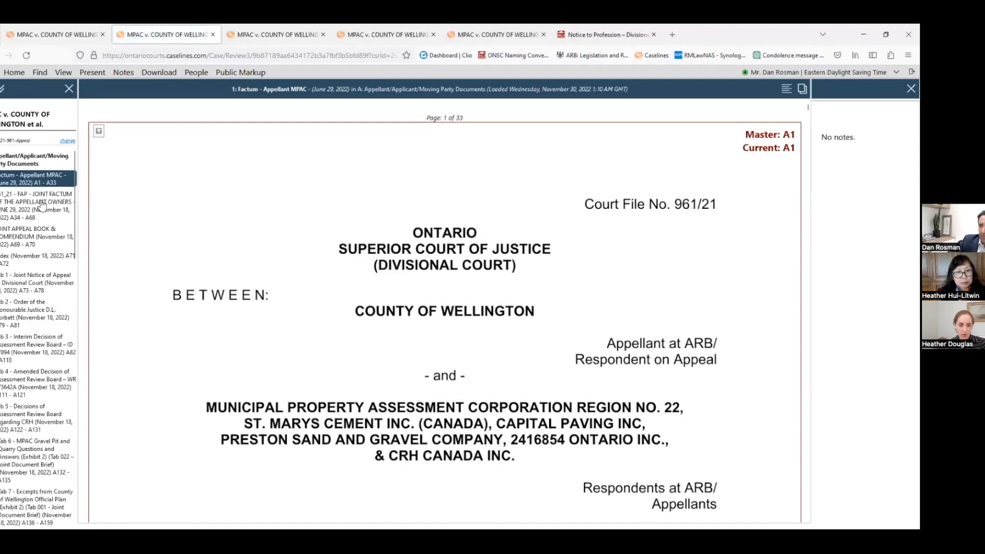
Step: Open the Joint Factum of the Appellant Owners and follow the footnote 9 hyperlink to check its target page in the Tab 3 Interim Decision
left_click(42, 206)
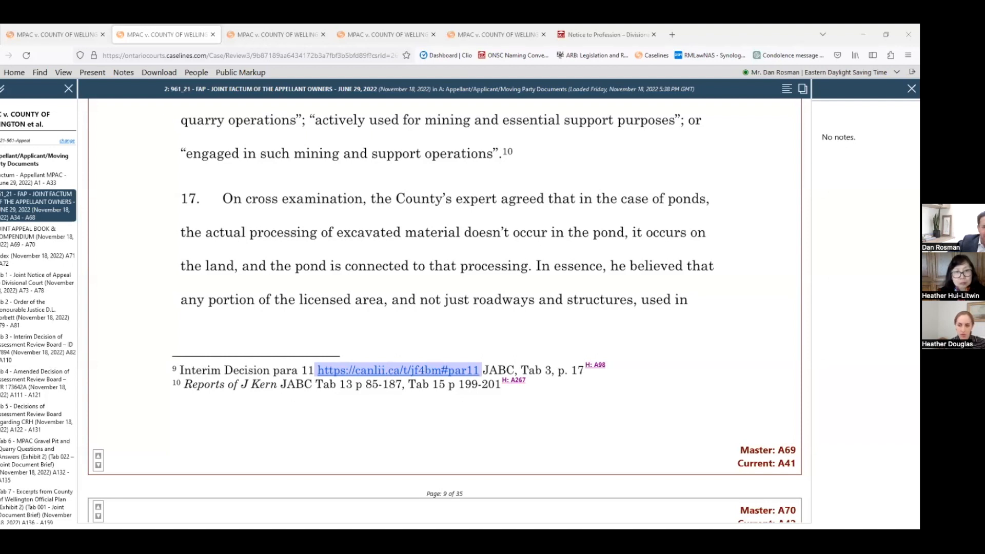
left_click(602, 369)
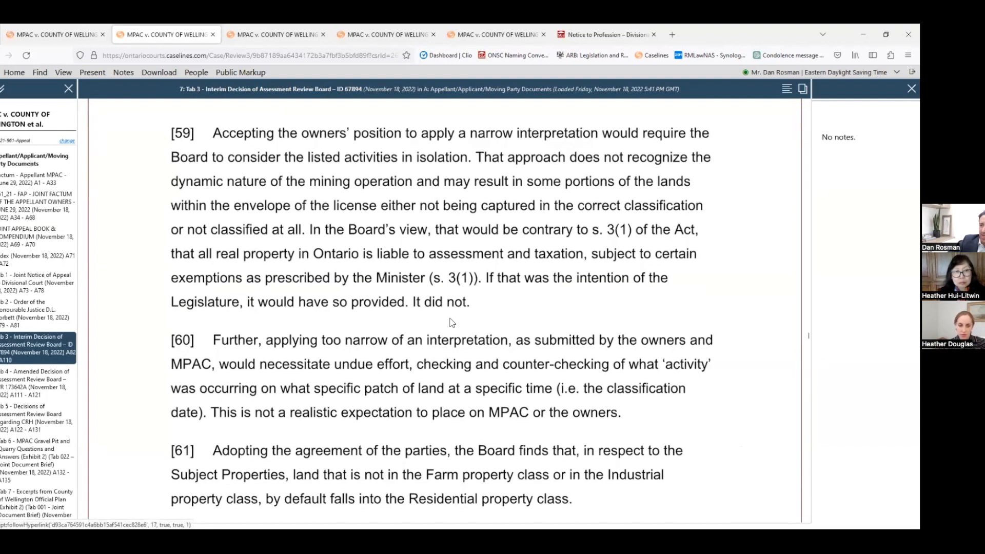
scroll(452, 322, "up", 2)
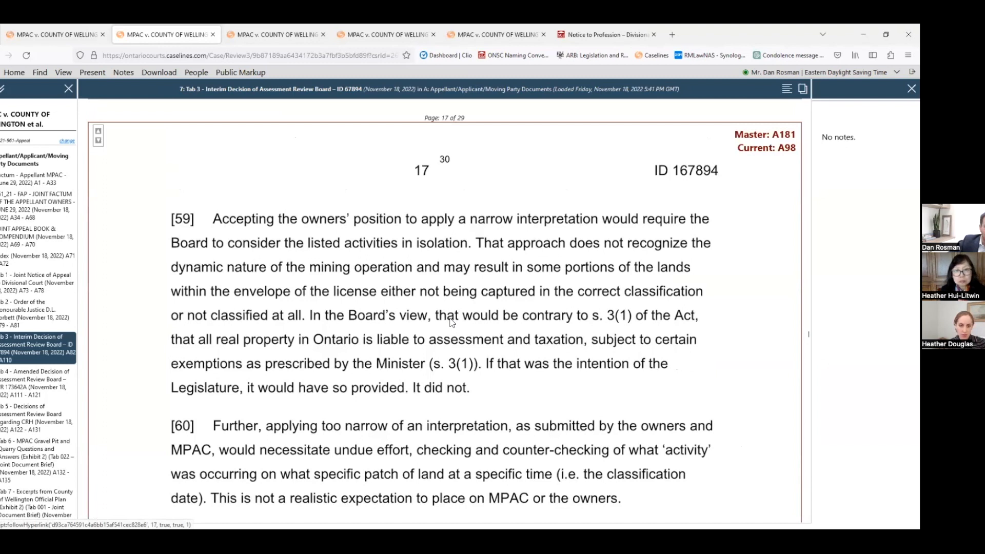
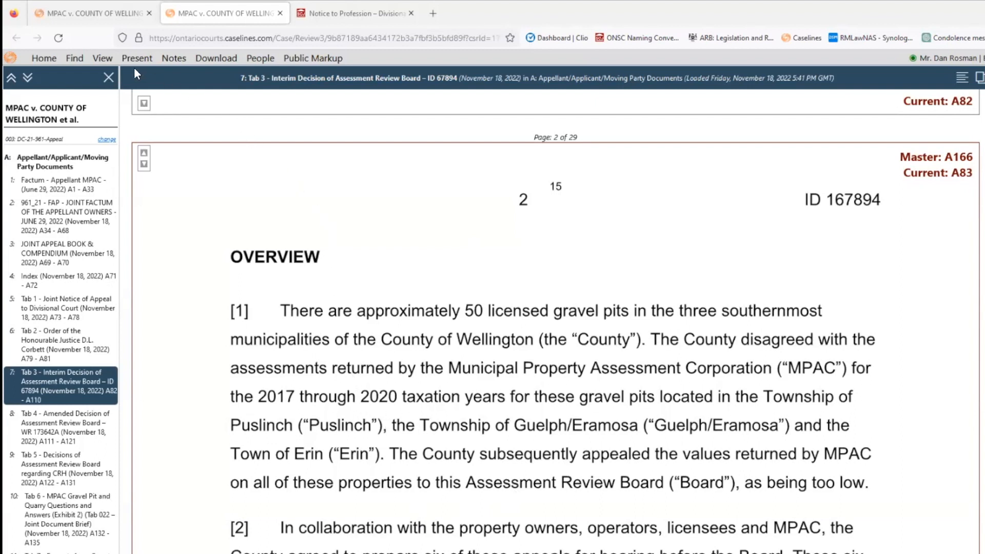
Step: Copy the link to page 2 (A83) of the Tab 3 Interim Decision
left_click(106, 63)
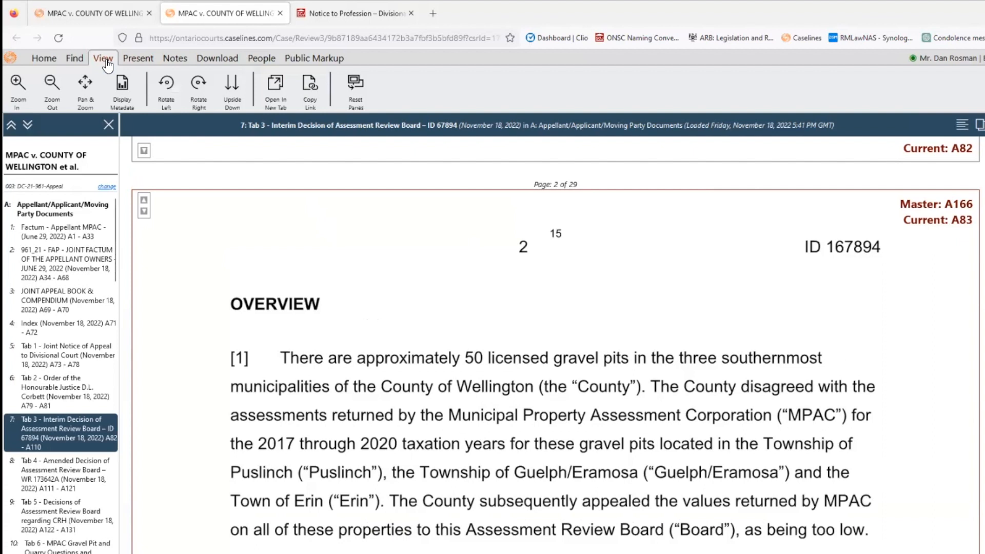
left_click(310, 97)
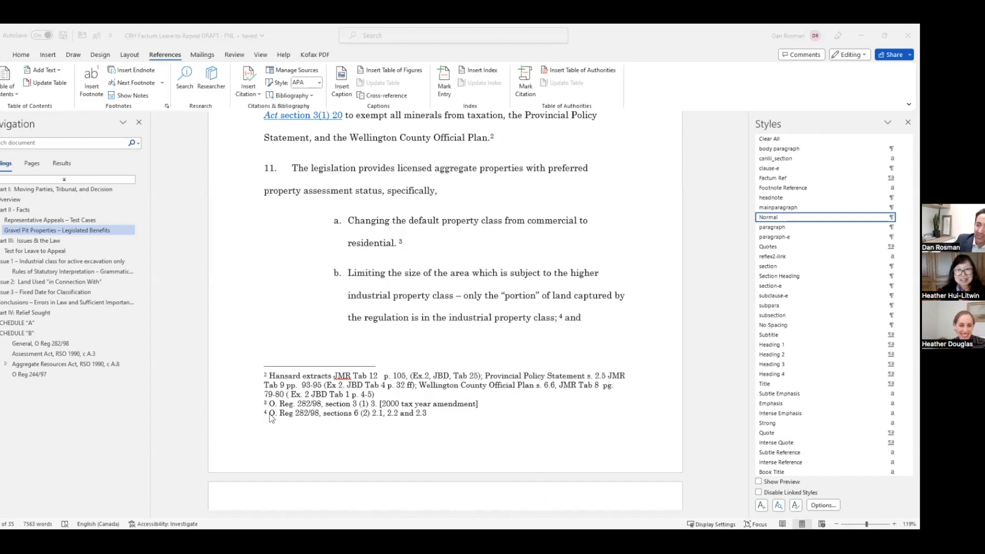
Step: In the factum draft in Word, add the page reference "[A96]" at the end of footnote 4
left_click(453, 423)
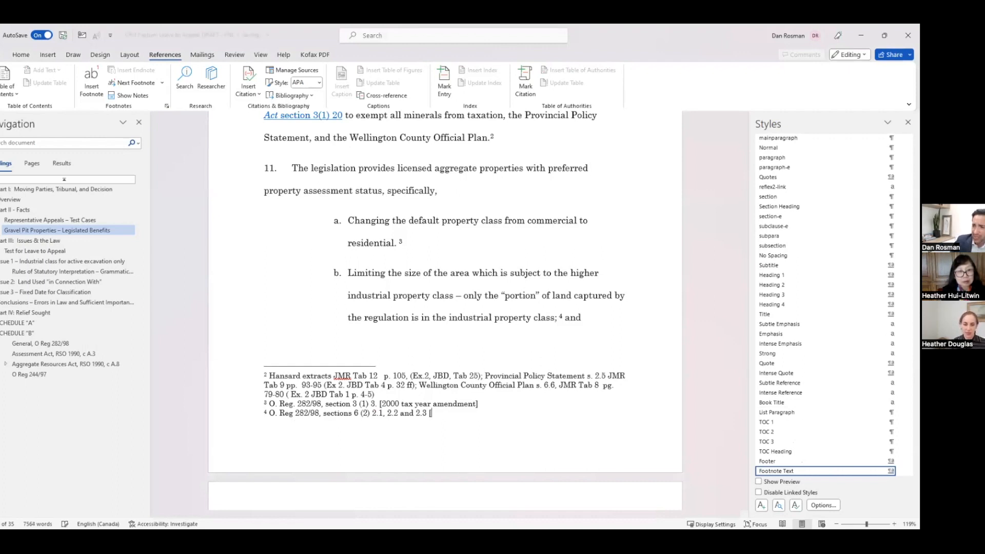
type("[A96")
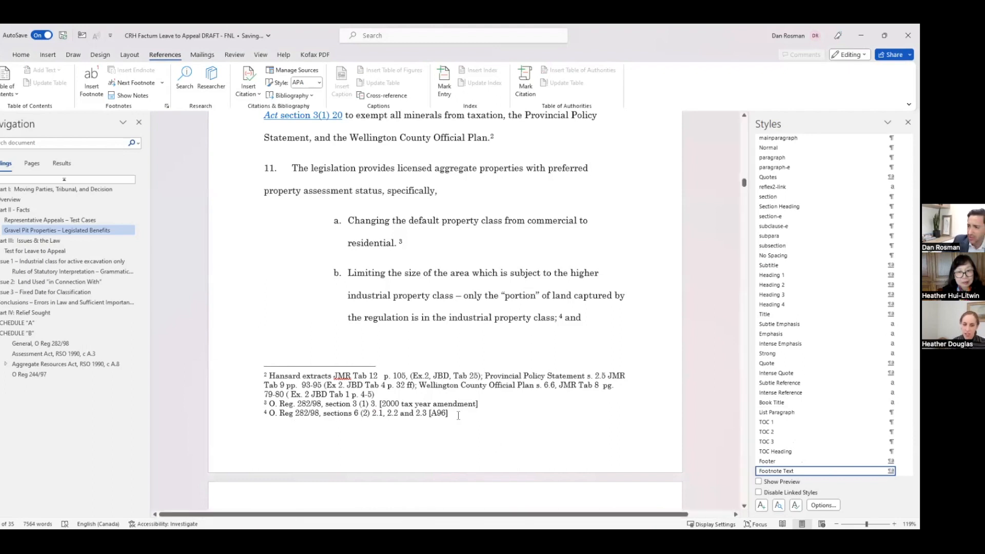
double_click(429, 414)
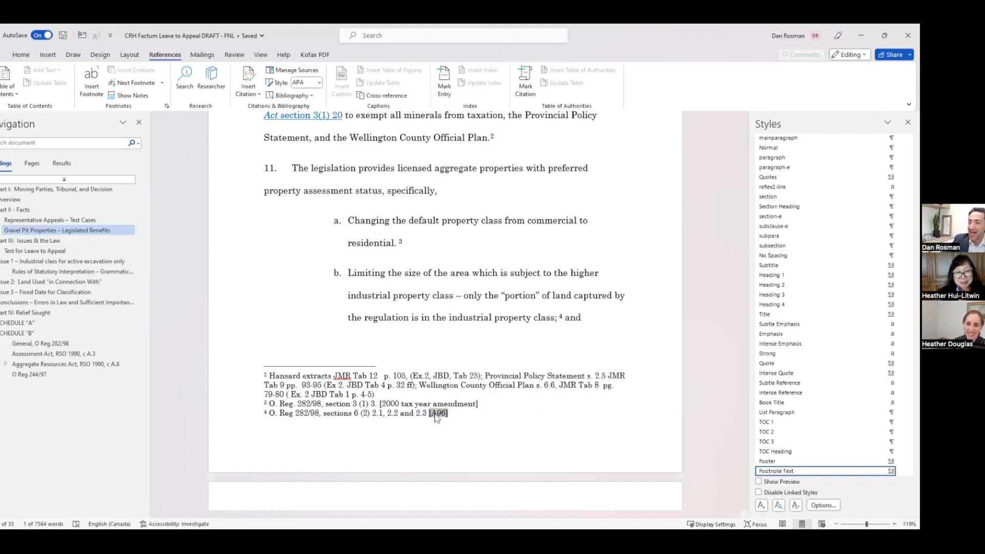
right_click(430, 418)
left_click(411, 478)
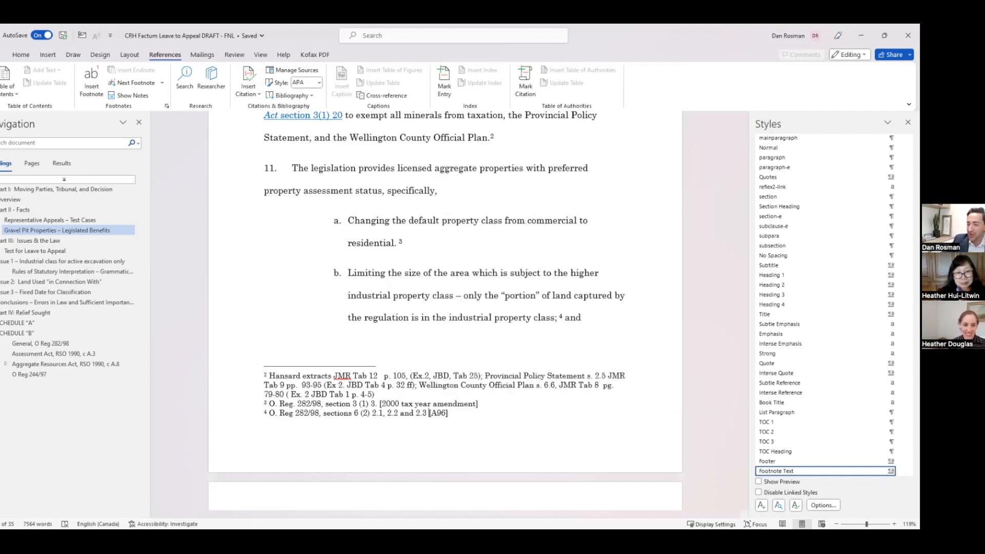
key("alt+Tab")
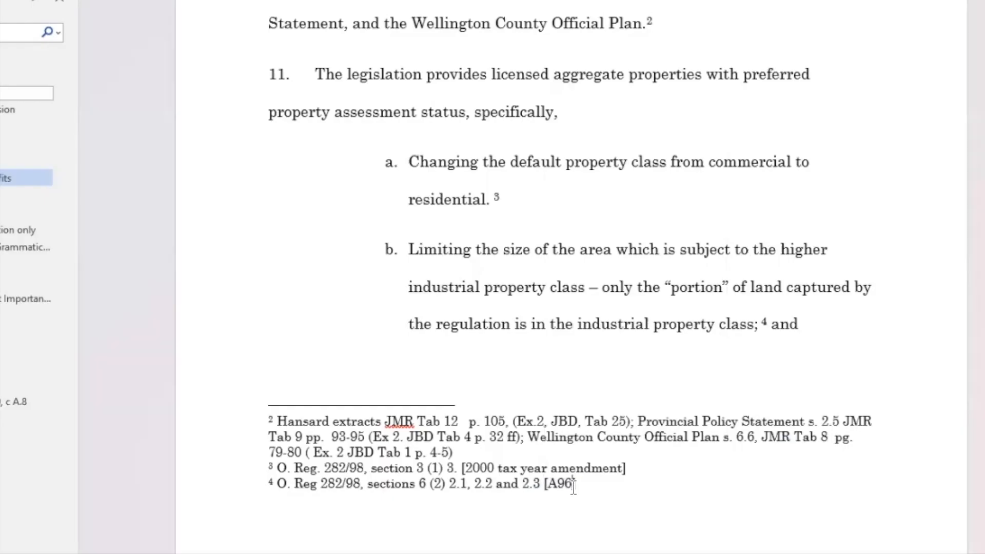
Step: Change the bracketed page reference at the end of footnote 4 to "[A83]"
key("BackSpace")
key("BackSpace")
key("BackSpace")
type("83")
Step: Try to insert the copied CaseLines page link as a hyperlink at the footnote 4 page reference, and undo it
left_click_drag(576, 484, 544, 484)
right_click(545, 484)
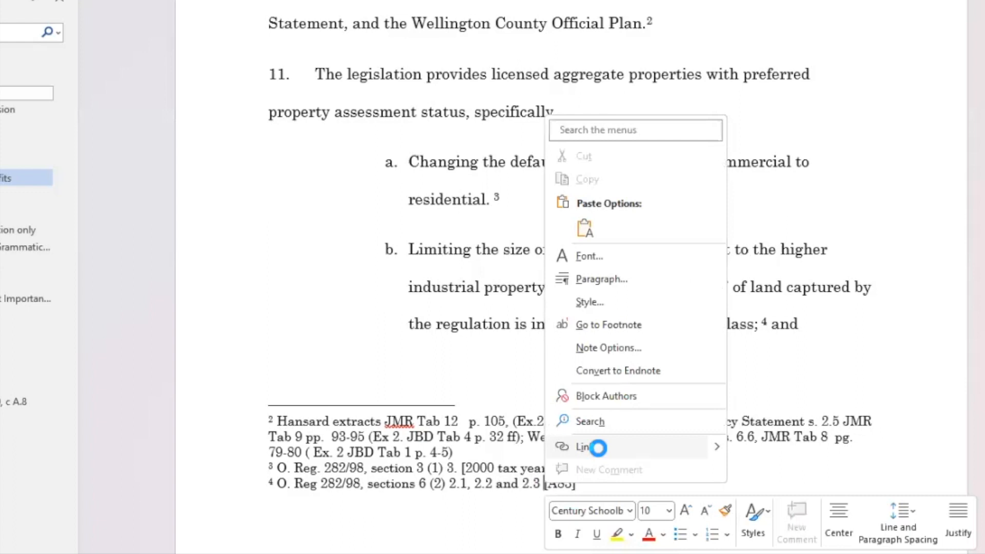
left_click(601, 453)
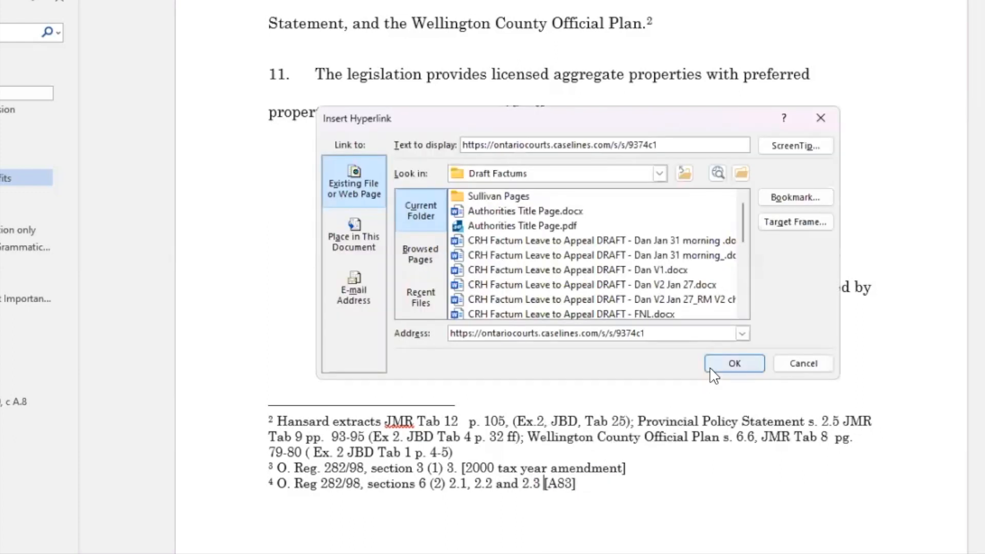
key("Return")
key("ctrl+z")
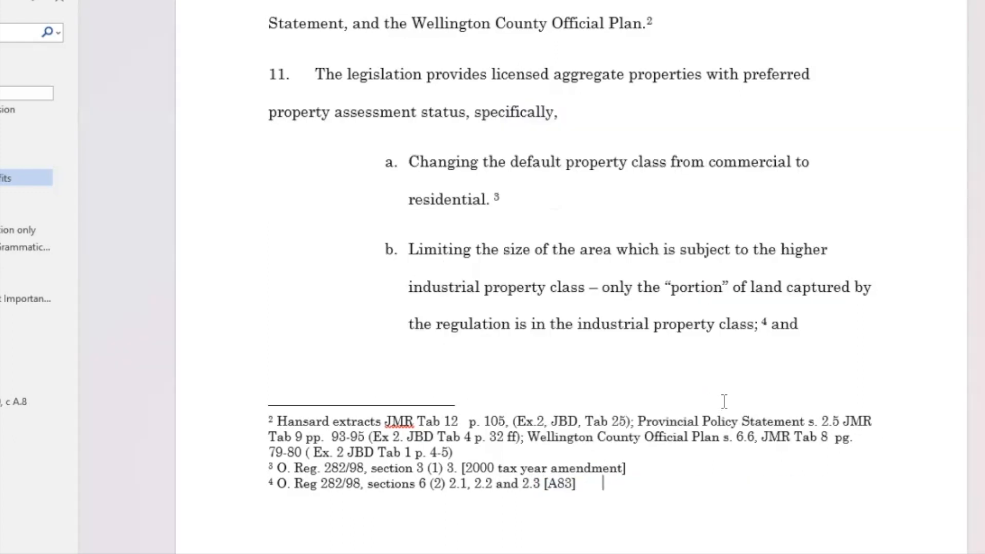
left_click_drag(574, 483, 544, 483)
left_click_drag(577, 483, 544, 484)
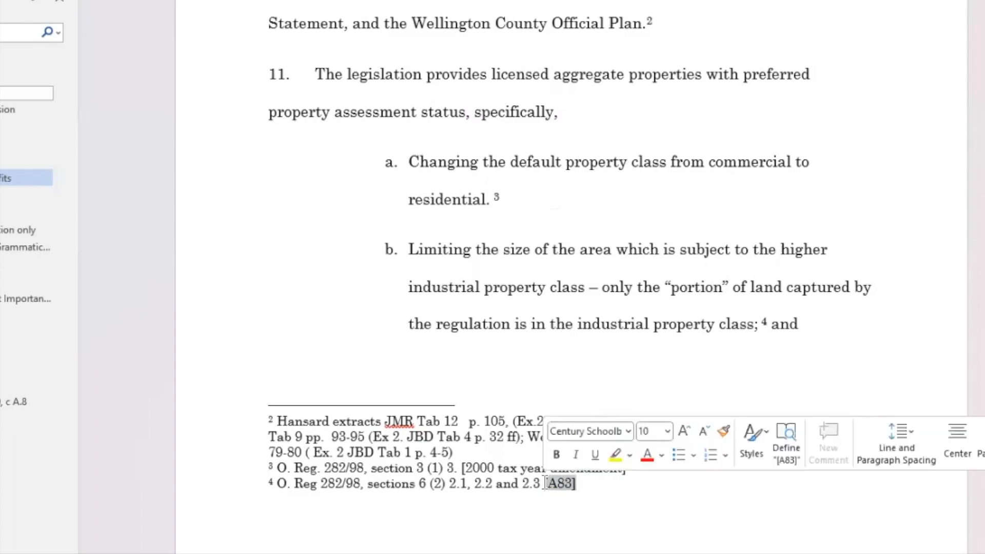
right_click(550, 484)
left_click(573, 449)
key("ctrl+v")
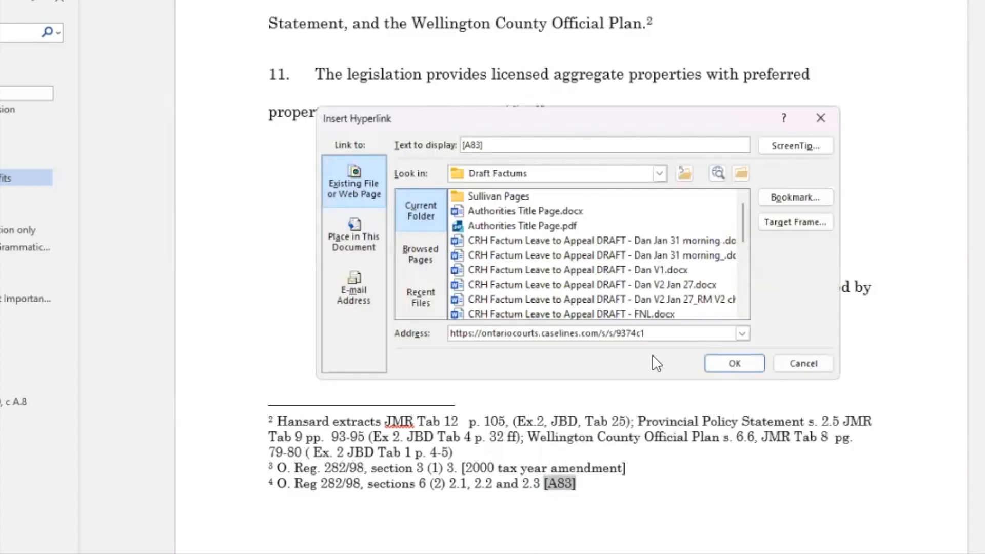
left_click(738, 363)
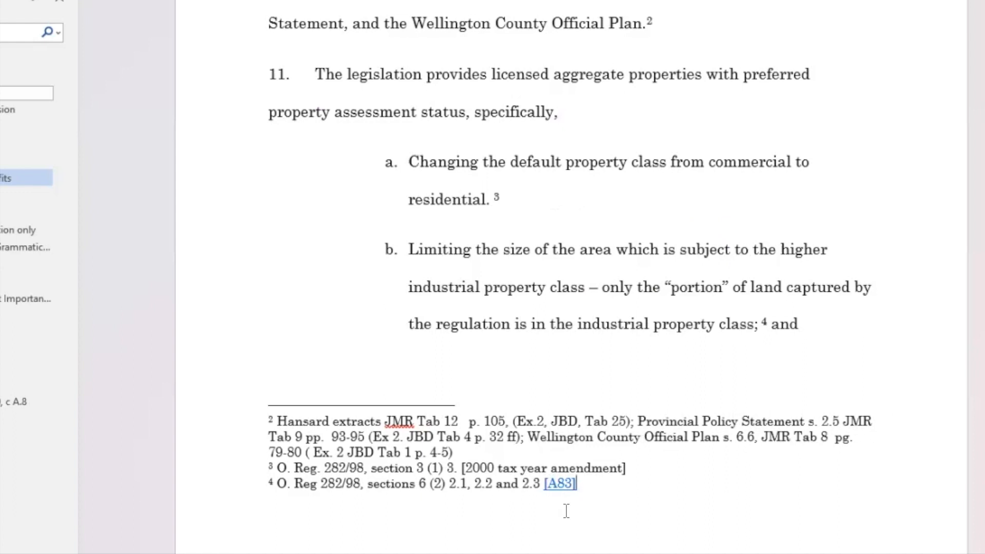